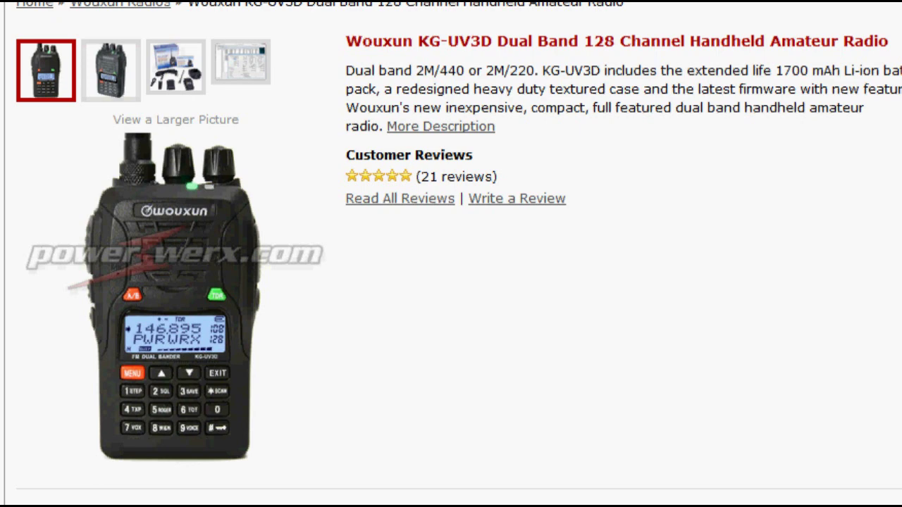
pyautogui.scroll(-5, 788, 343)
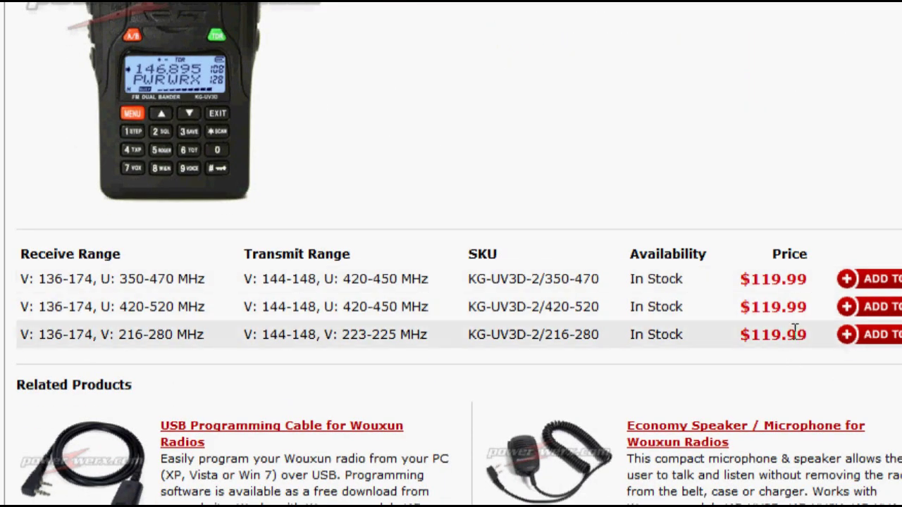
pyautogui.scroll(5, 451, 254)
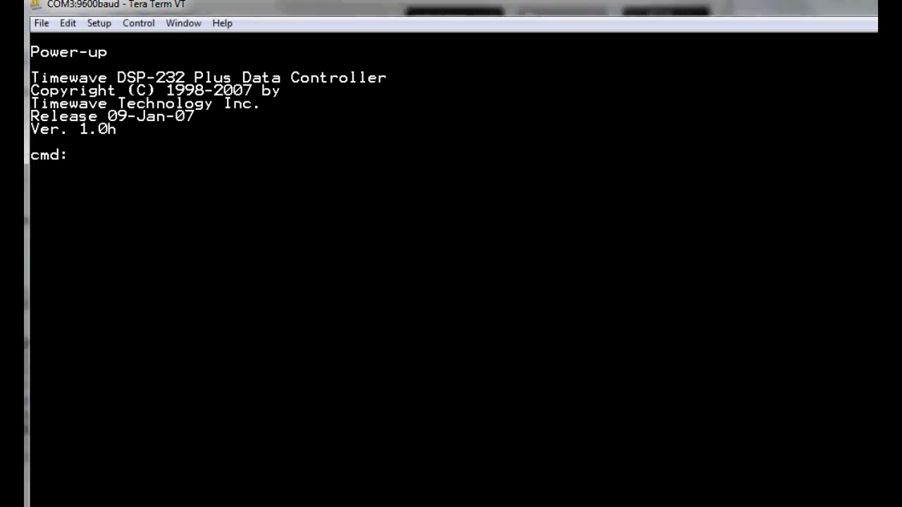
pyautogui.write('mycall')
pyautogui.press('Return')
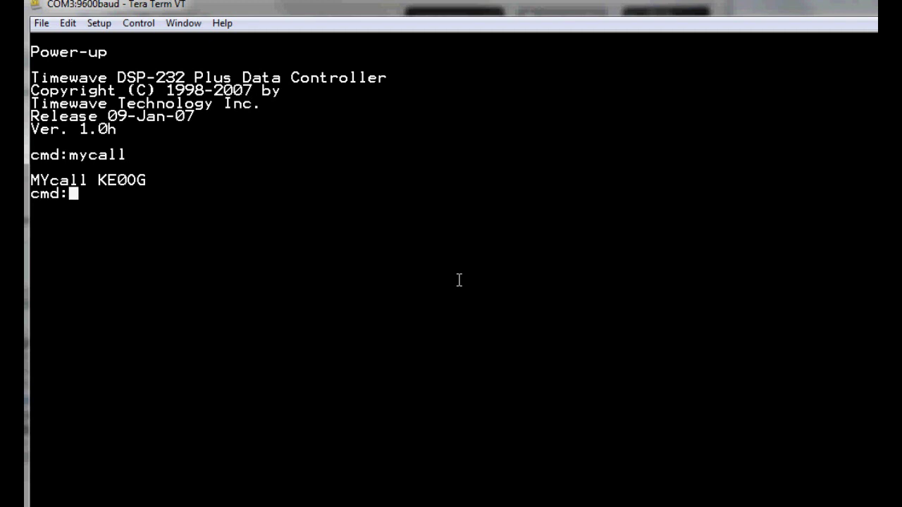
pyautogui.write('c kb0')
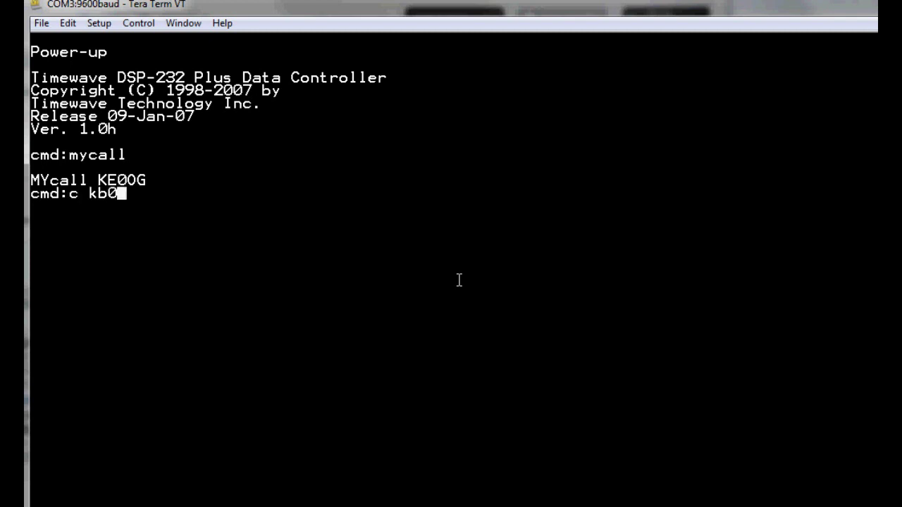
pyautogui.write('yna-8')
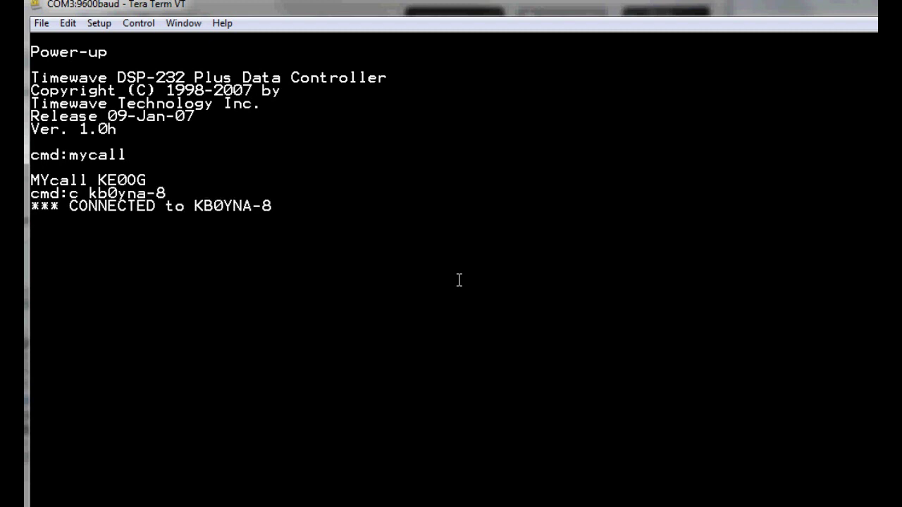
# Request the node's command list with help and enter its mailbox with bbs
pyautogui.write('help')
pyautogui.press('Return')
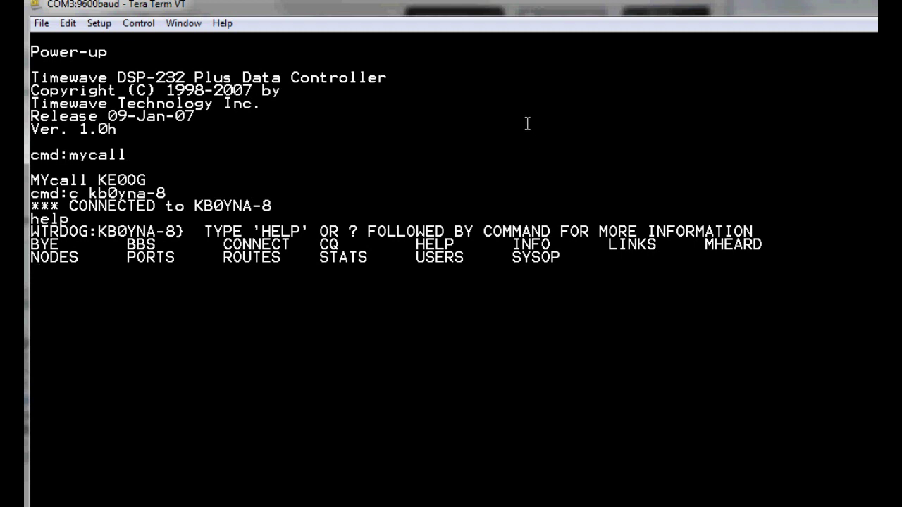
pyautogui.write('bbs')
pyautogui.press('Return')
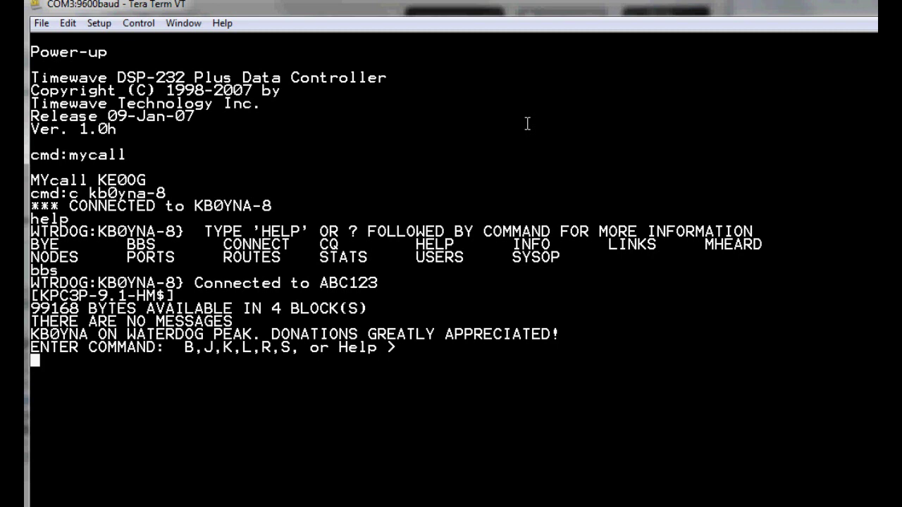
# Start a BBS message to the operator's own call sign with the subject "Demonstratoin of Packet Mailbox"
pyautogui.write('s ke0og')
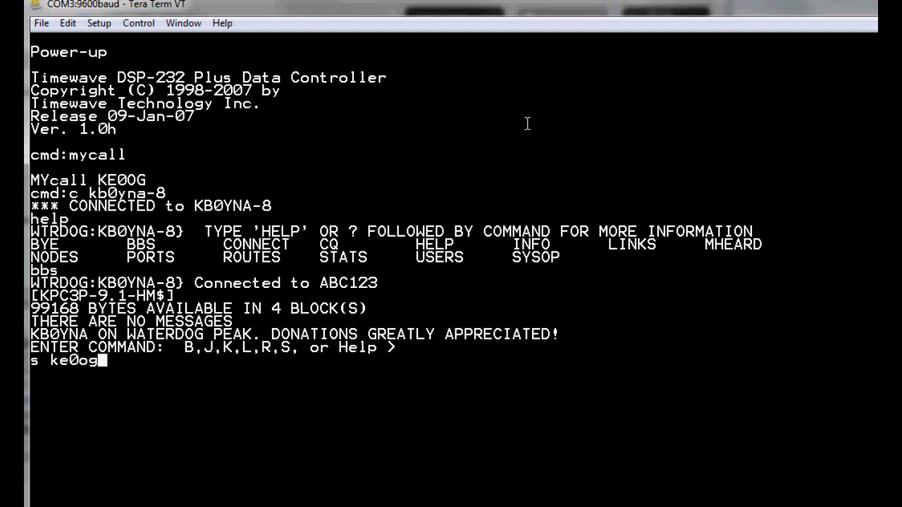
pyautogui.press('Return')
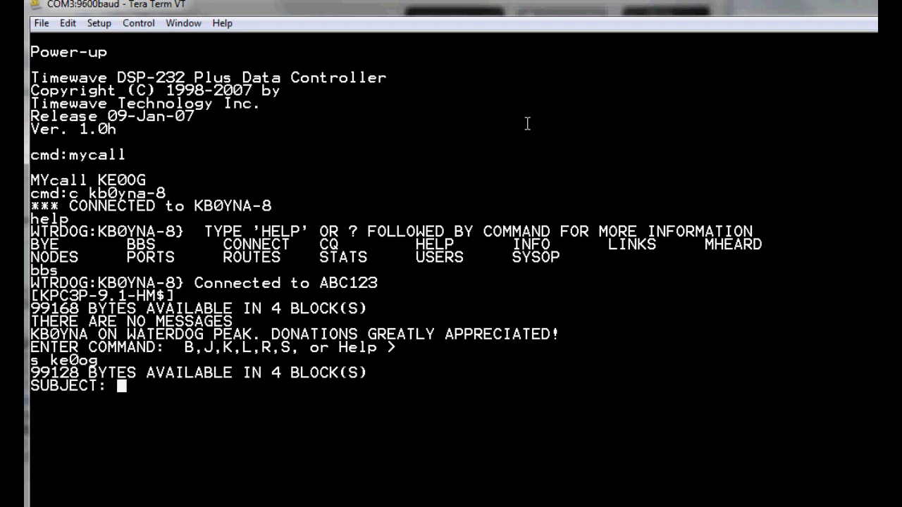
pyautogui.write('Demonstratoin')
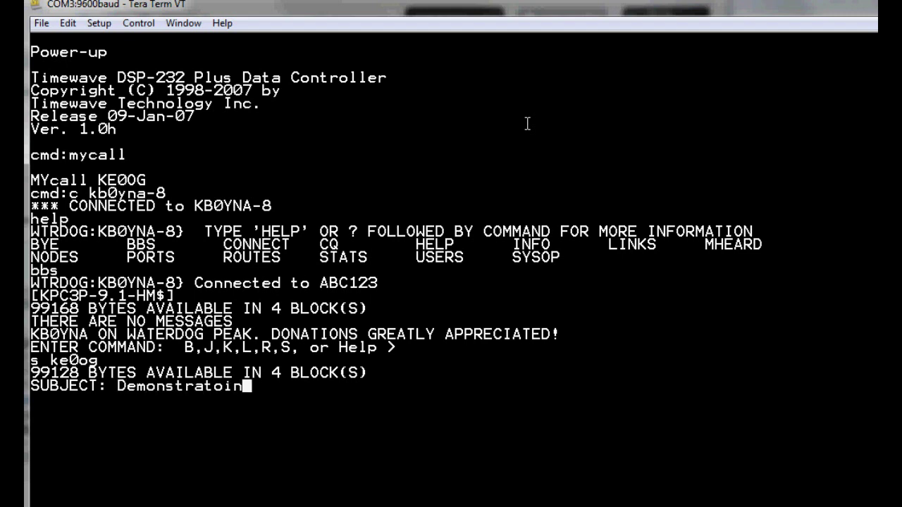
pyautogui.write(' of Pack')
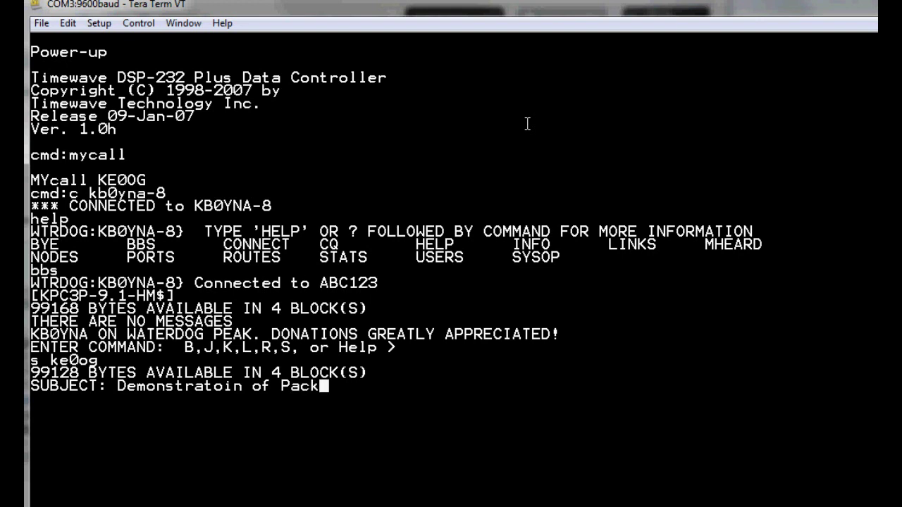
pyautogui.write('et Mailobo')
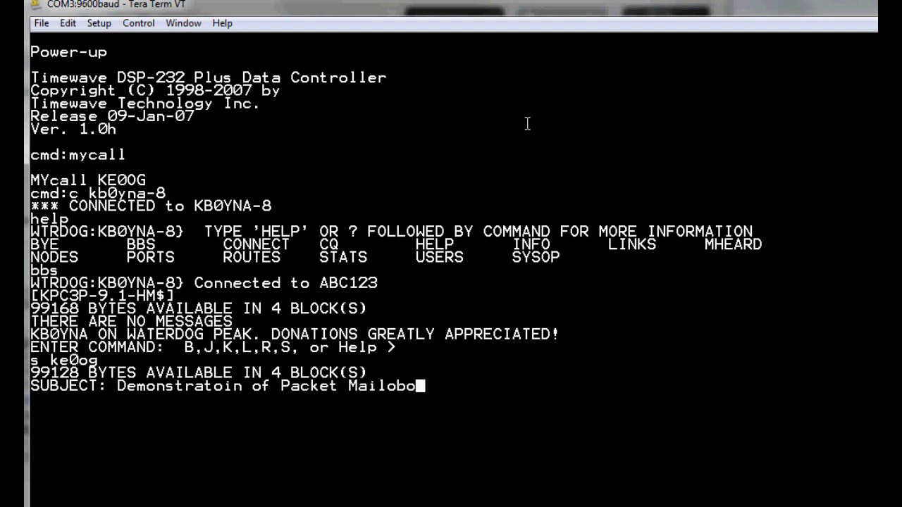
pyautogui.write('box')
pyautogui.press('Return')
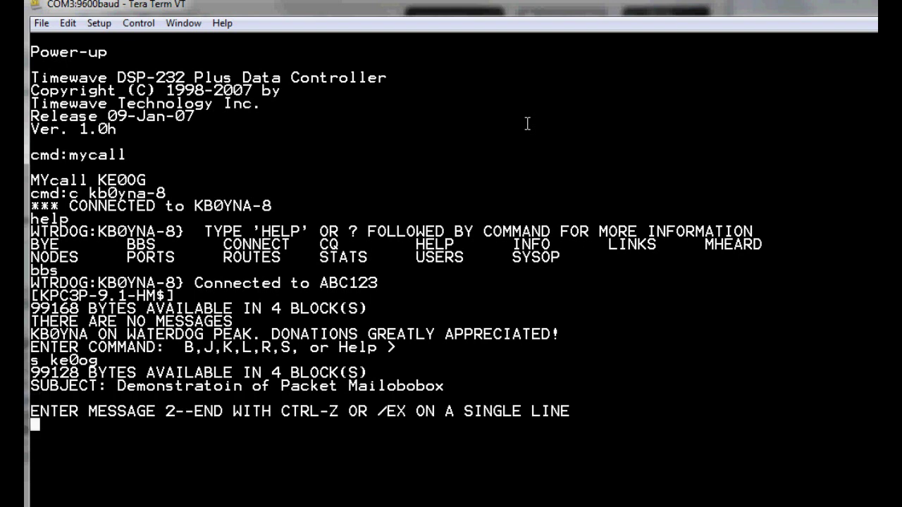
# Write the message's first line: "This shows what packet can do. A person can leave a message"
pyautogui.write('This shows ')
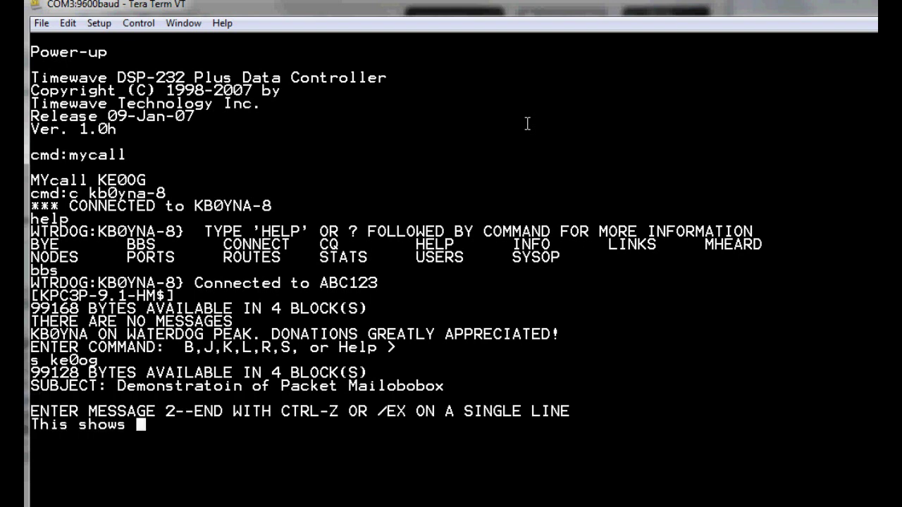
pyautogui.write('what packet c')
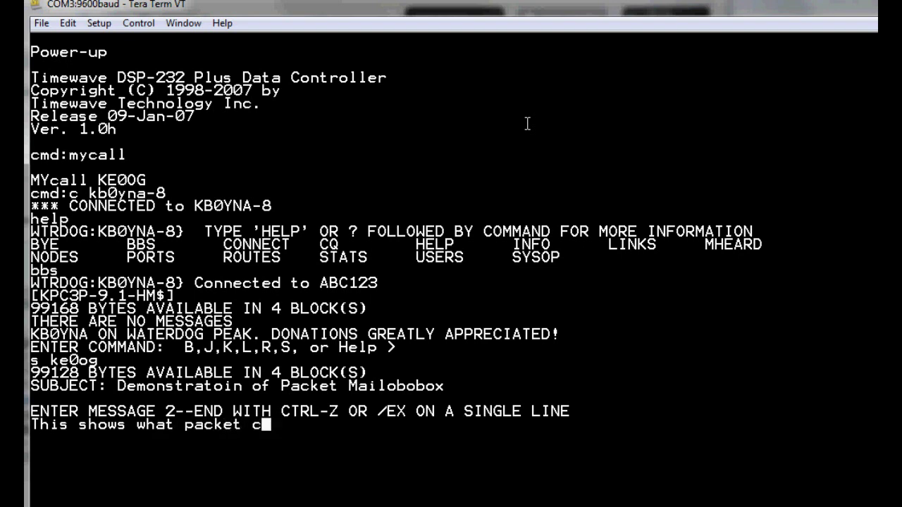
pyautogui.write('an do. A ')
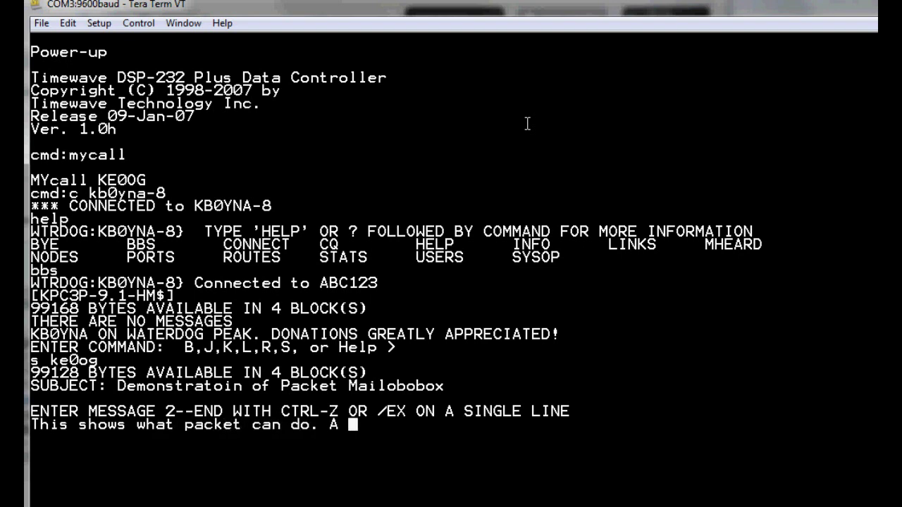
pyautogui.write('person can leave')
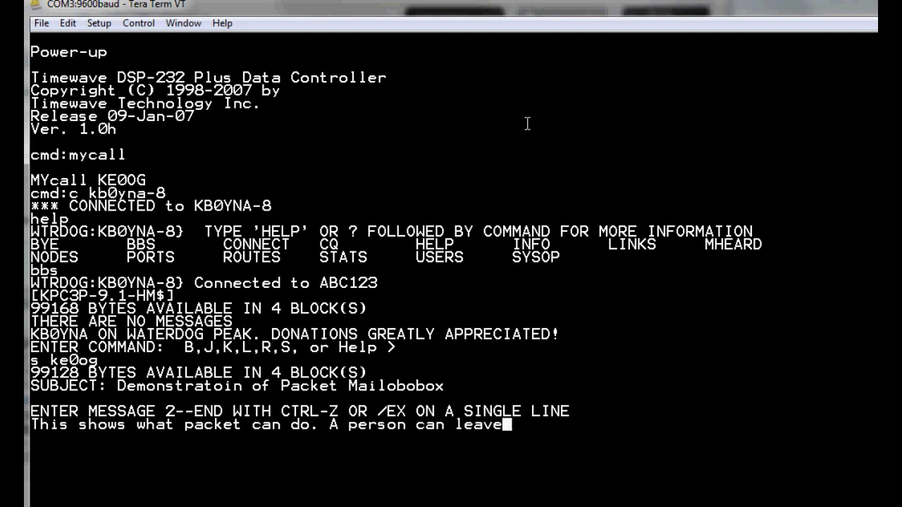
pyautogui.write(' a message')
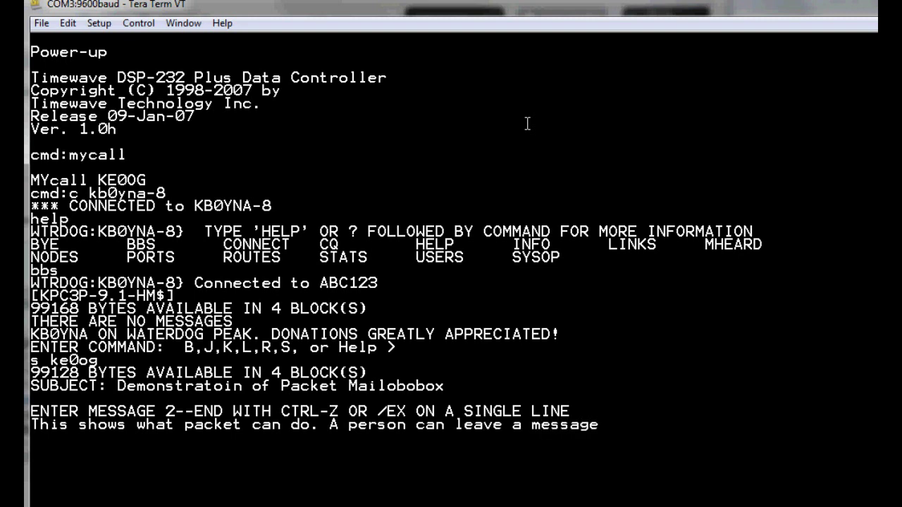
pyautogui.press('Return')
# Add the message's second line: "for another person to be picked up later, even if that other"
pyautogui.write('for anoth')
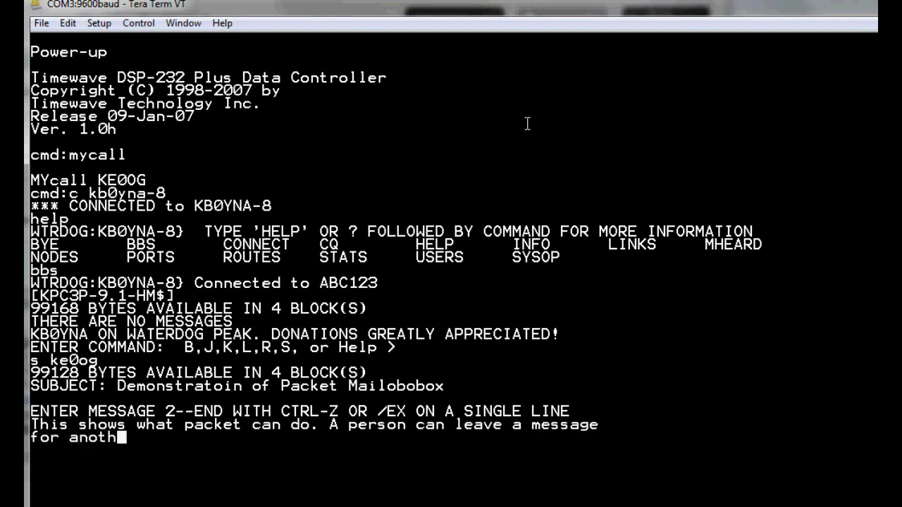
pyautogui.write('er person t')
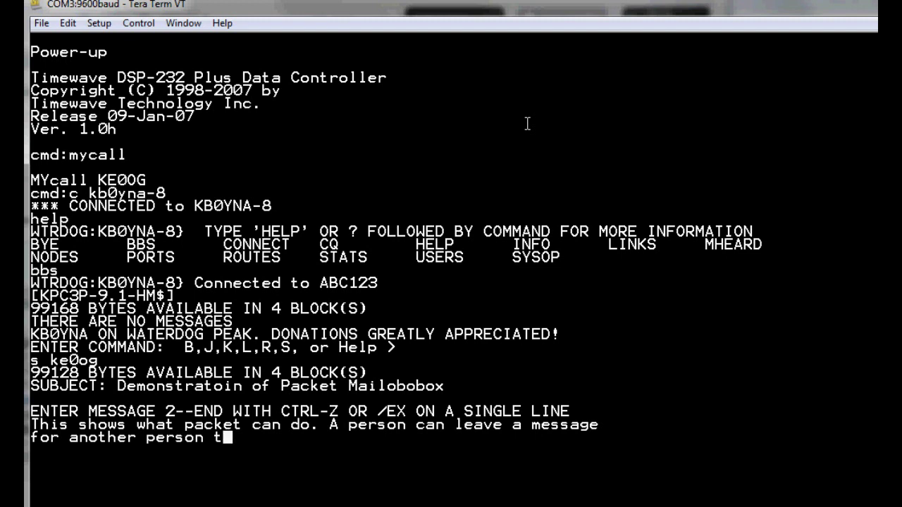
pyautogui.write('o be picked up')
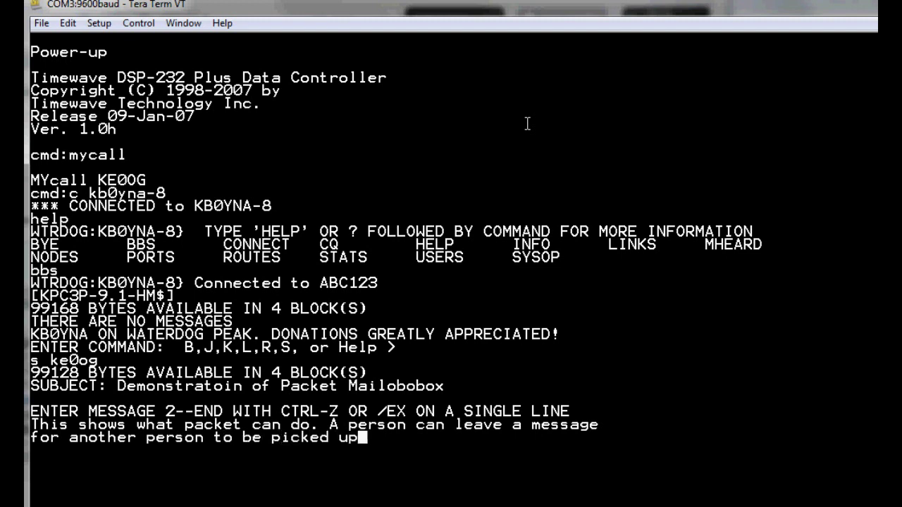
pyautogui.write(' later, even if')
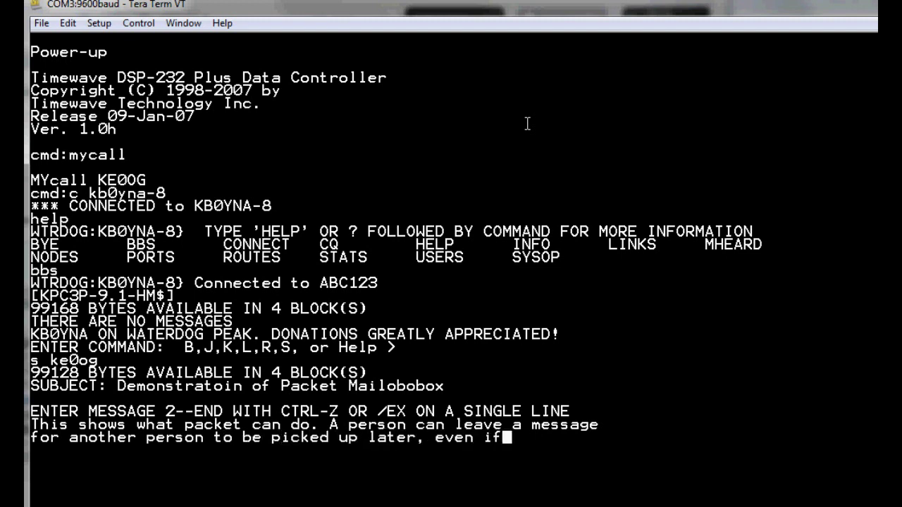
pyautogui.write(' that other')
pyautogui.press('Return')
# Add the message's third line: "person is not on the air when the message is put on the BBS."
pyautogui.write('perso')
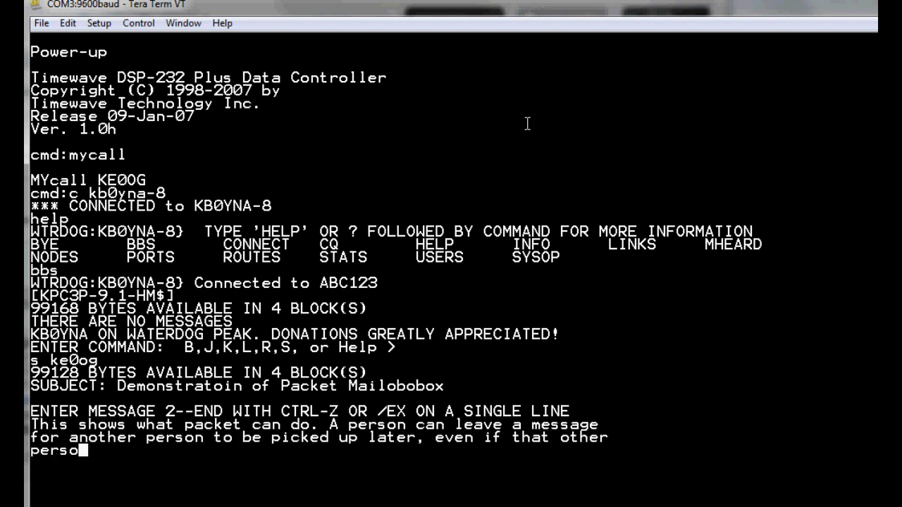
pyautogui.write('n is not on ')
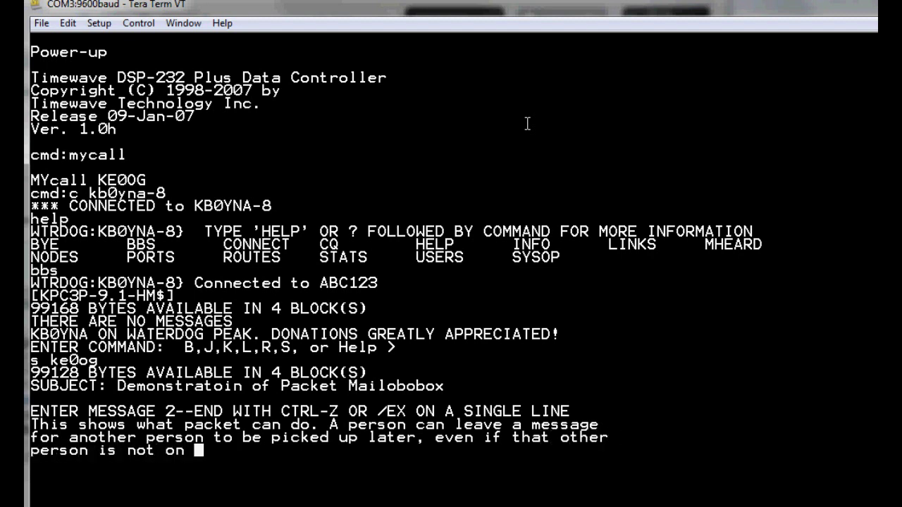
pyautogui.write('the air when t')
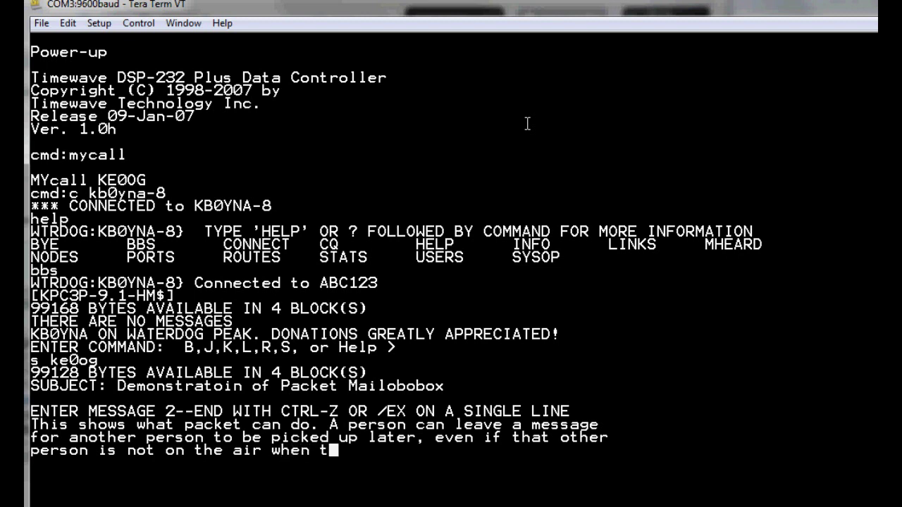
pyautogui.write('he message is')
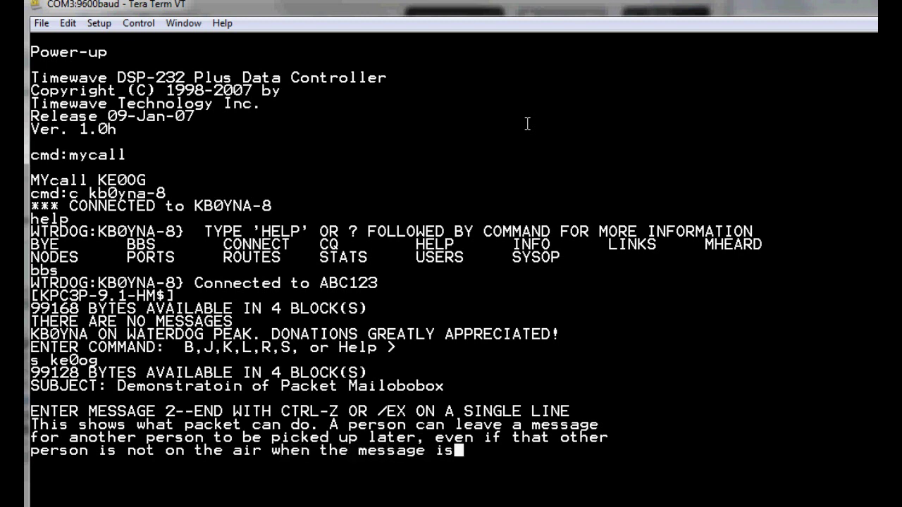
pyautogui.write(' put on the ')
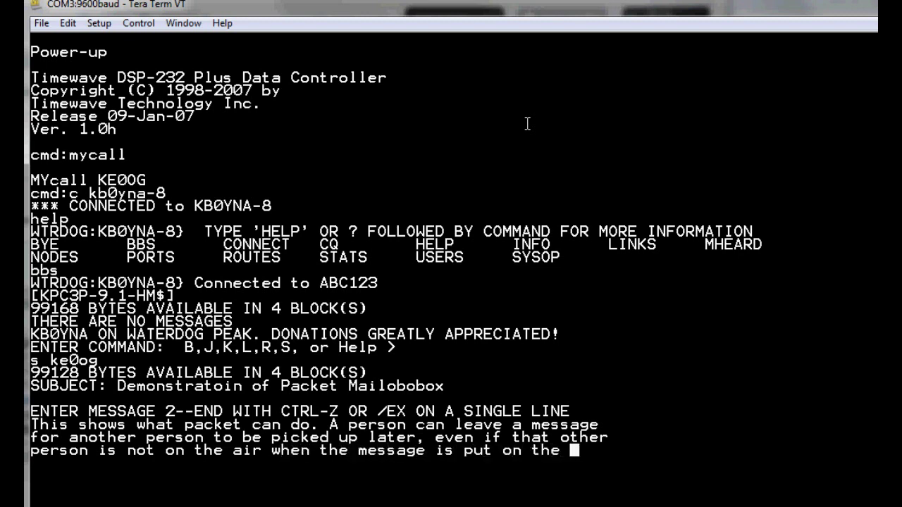
pyautogui.write('BBS.')
pyautogui.press('Return')
# Sign the message with "73, de" plus the sender's first name and call sign, and end it with /ex
pyautogui.write('7')
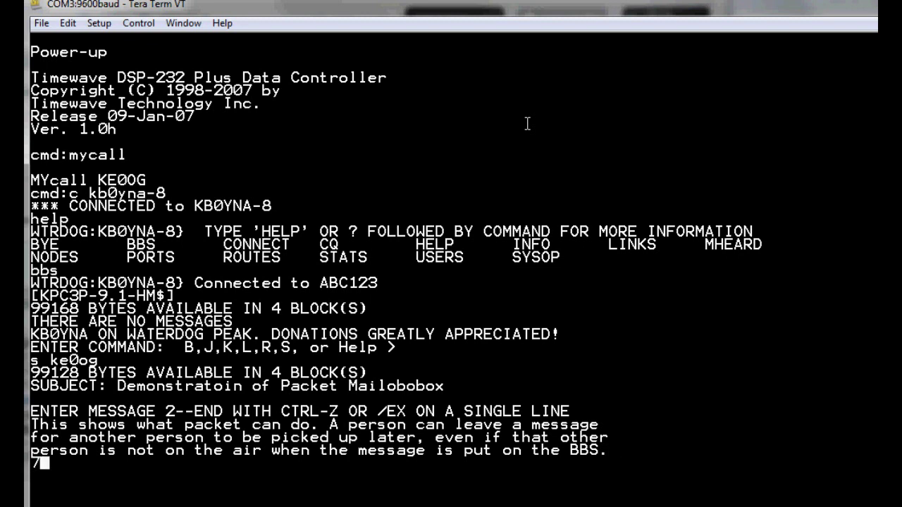
pyautogui.write('3, de Dave')
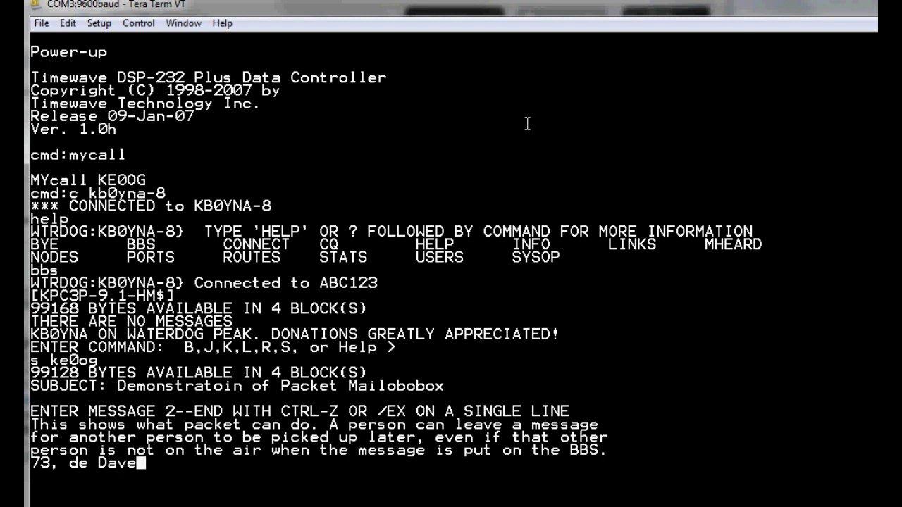
pyautogui.write(', KE0OG')
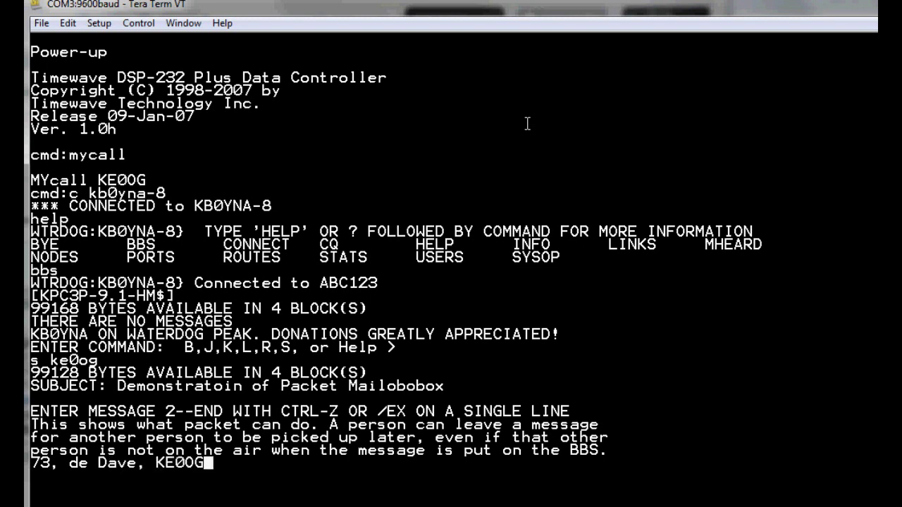
pyautogui.press('Return')
pyautogui.write('/ex')
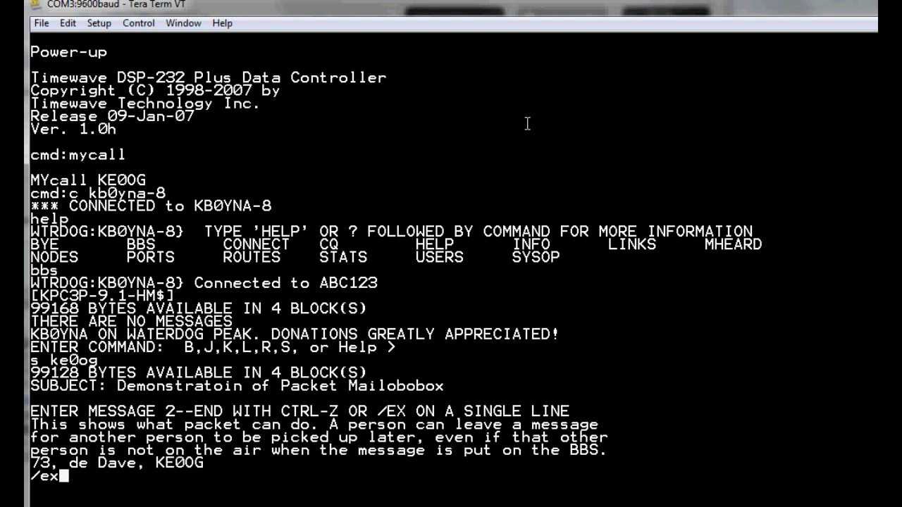
pyautogui.press('Return')
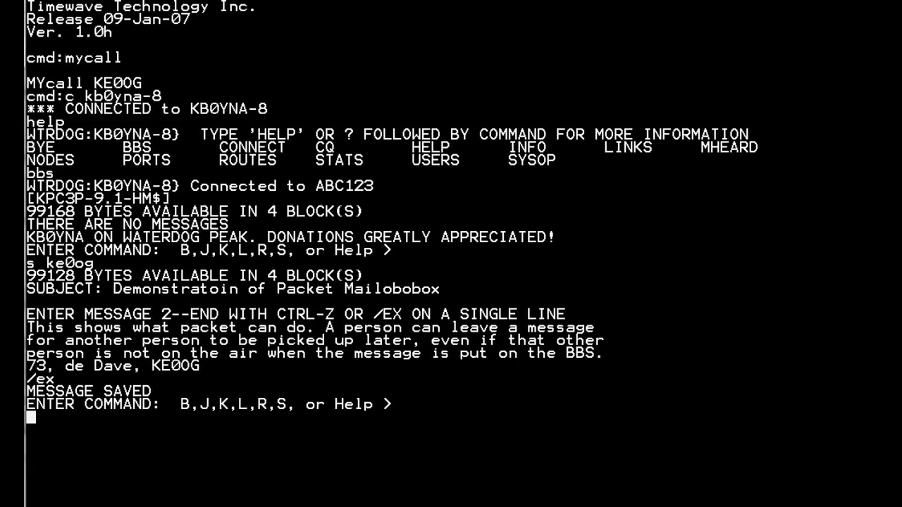
# Leave the BBS with b and issue the disconnect command d at the controller prompt
pyautogui.write('b')
pyautogui.press('Return')
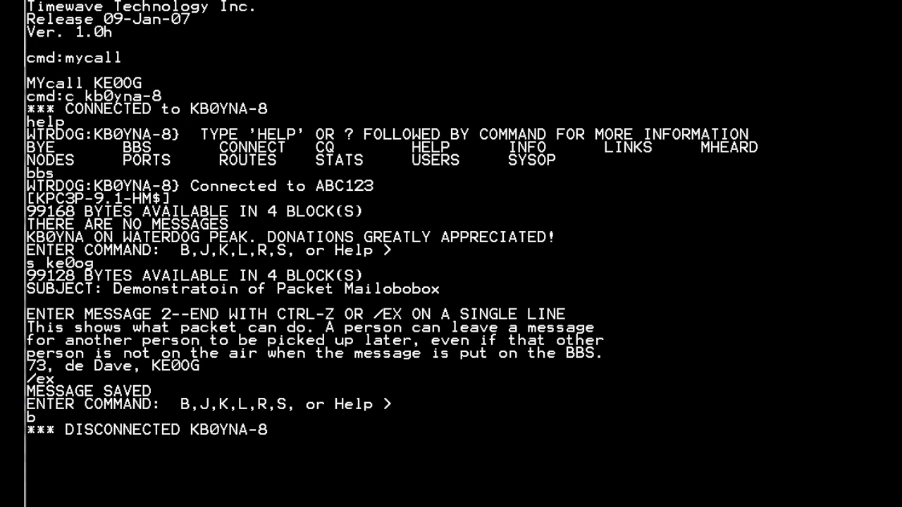
pyautogui.press('Return')
pyautogui.write('d:')
pyautogui.press('Return')
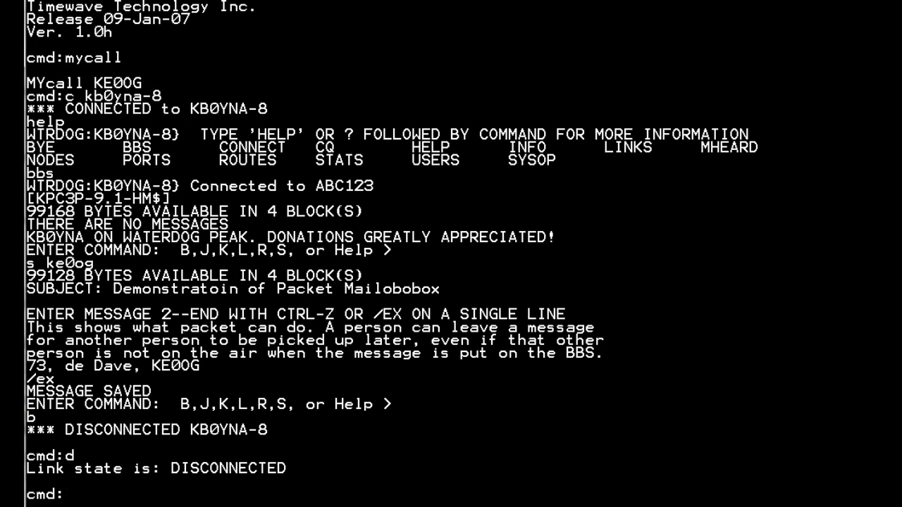
pyautogui.write('c kb0yna')
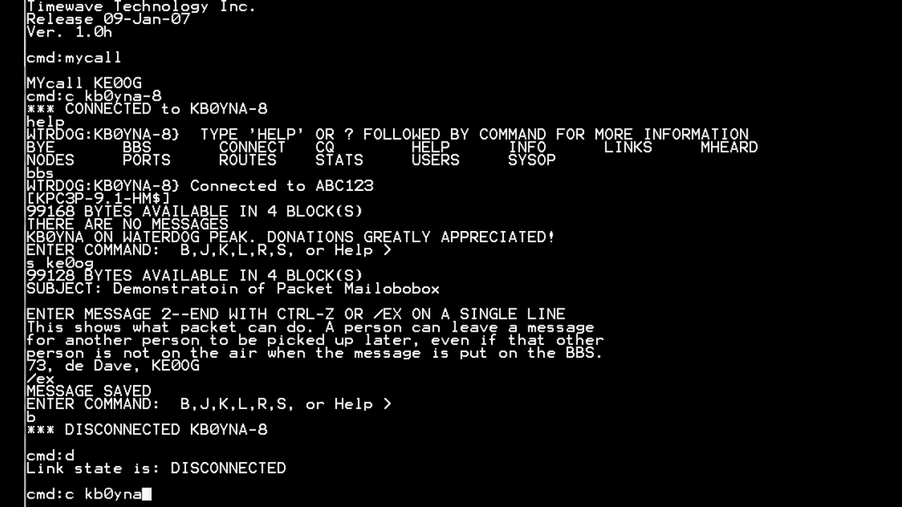
pyautogui.write('-8')
pyautogui.press('Return')
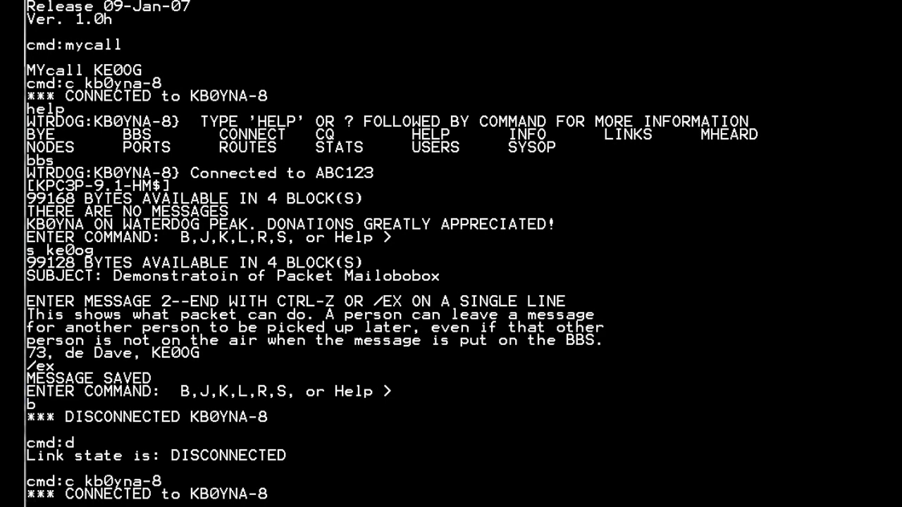
# Enter the node's mailbox with bbs and list the stored messages with l
pyautogui.write('bbs')
pyautogui.press('Return')
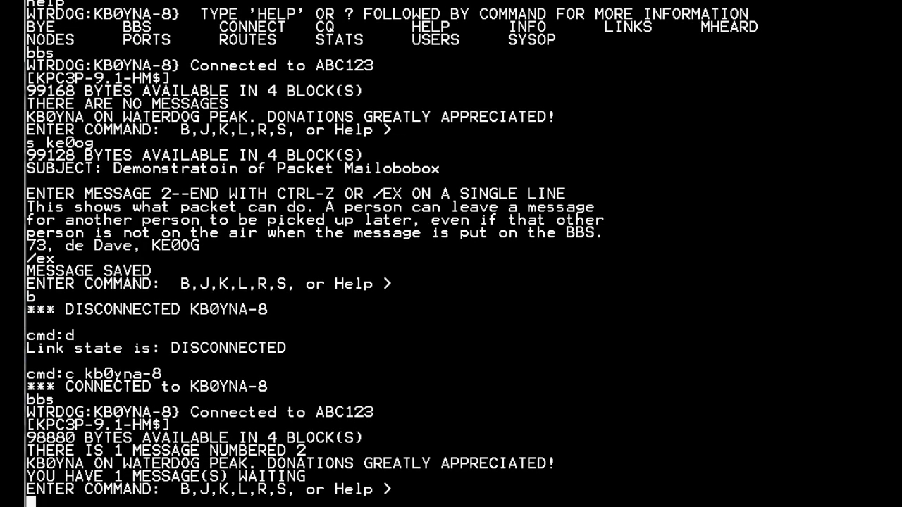
pyautogui.write('l')
pyautogui.press('Return')
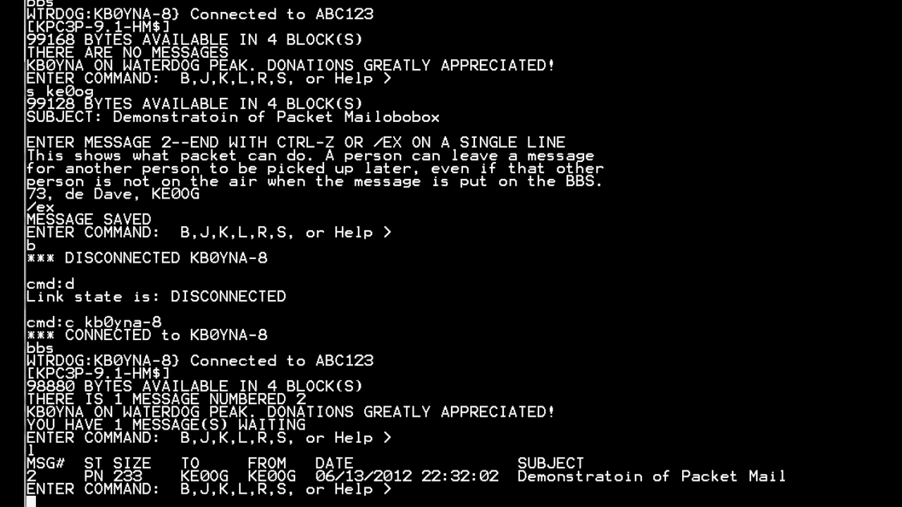
# Read message 2 with r 2 and log off the BBS with b
pyautogui.write('r 2')
pyautogui.press('Return')
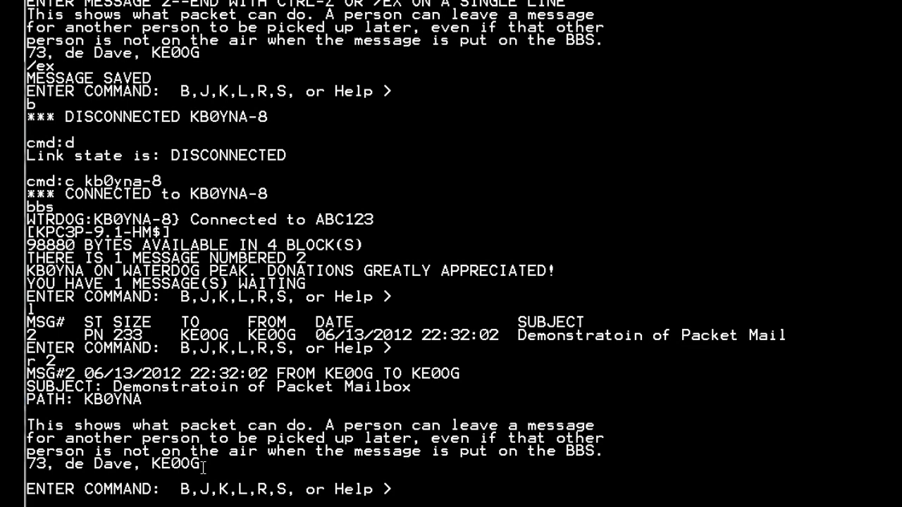
pyautogui.write('b')
pyautogui.press('Return')
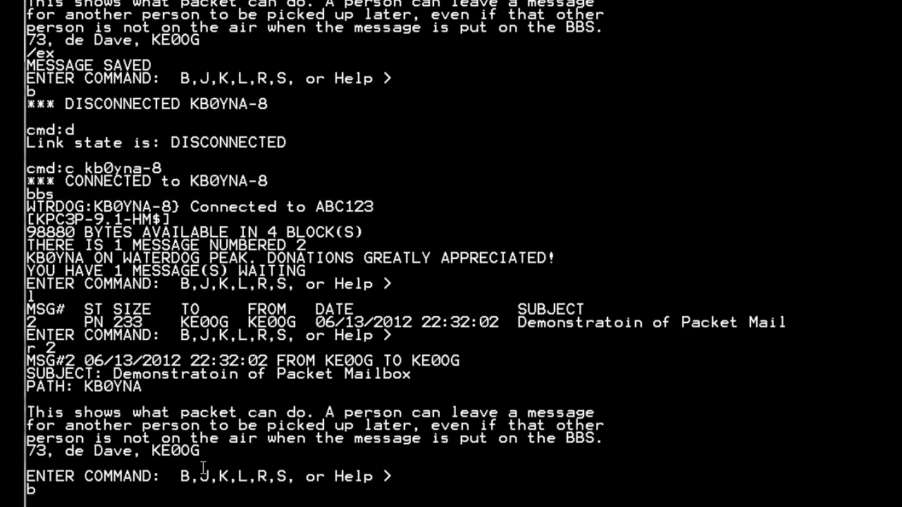